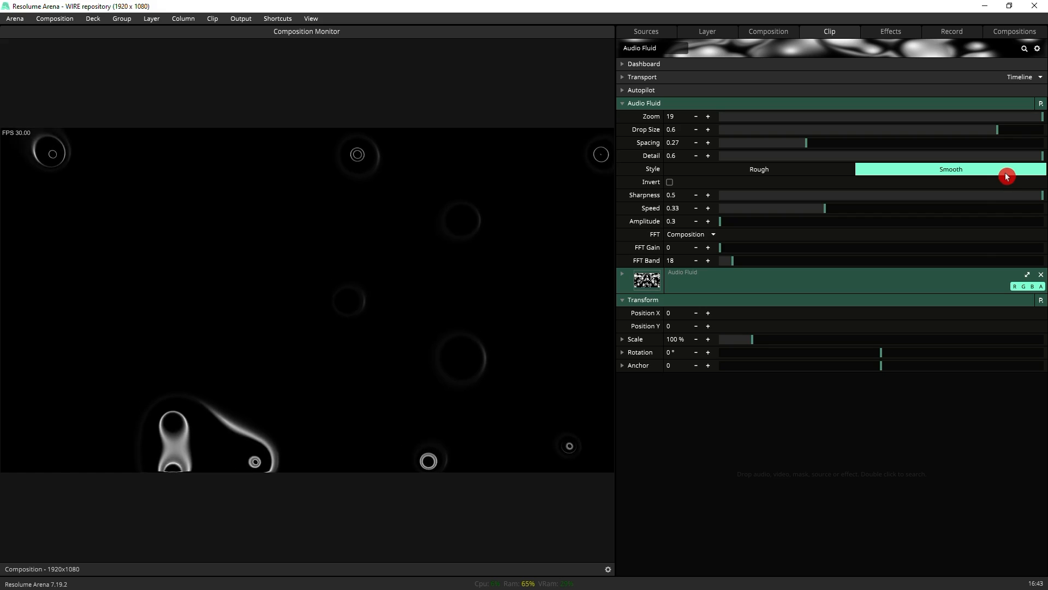
- Apply the Audio Fluid presets Brownian, Ink and Isobar in turn, finishing with Lava Lamp
click(1041, 103)
click(1003, 188)
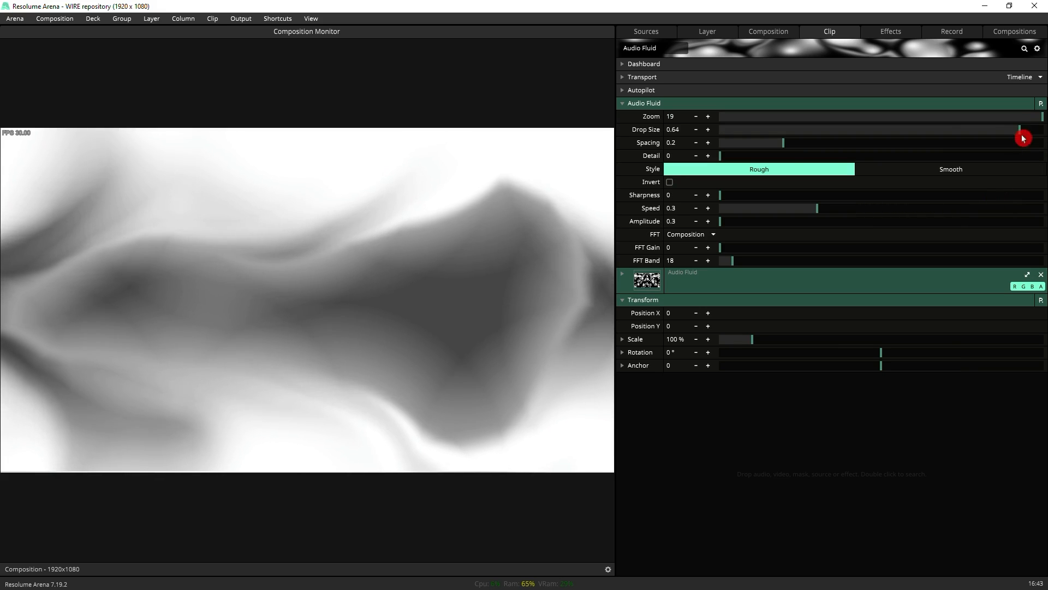
click(1041, 104)
click(985, 213)
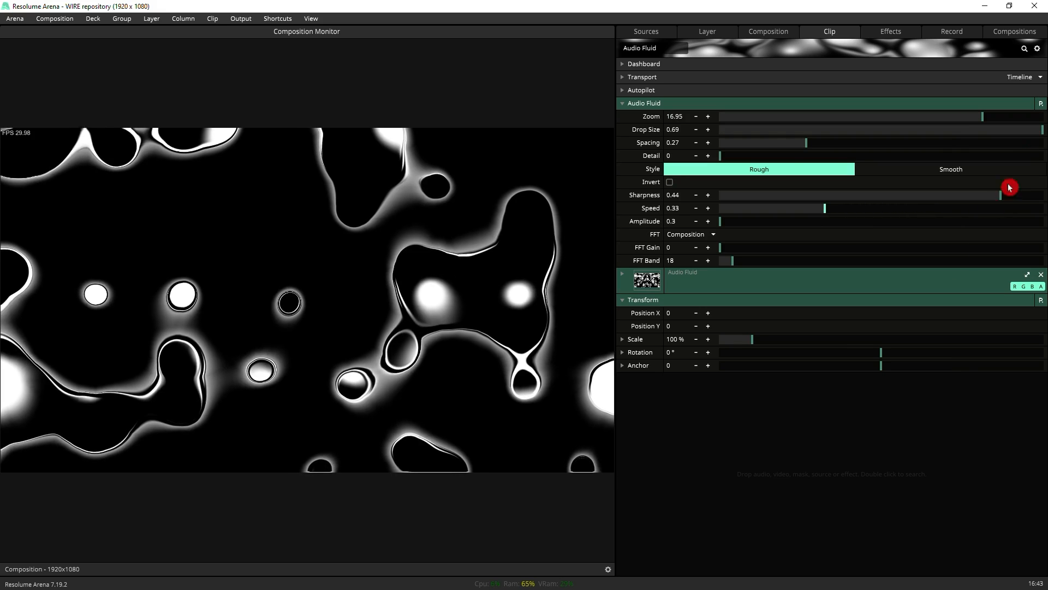
click(1041, 104)
click(995, 225)
click(1041, 103)
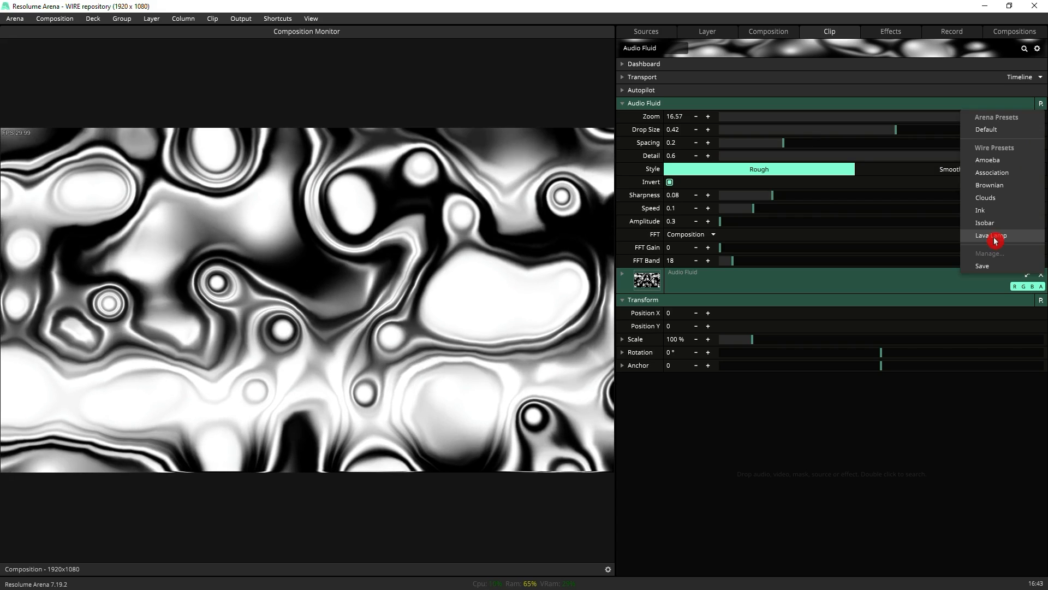
click(995, 240)
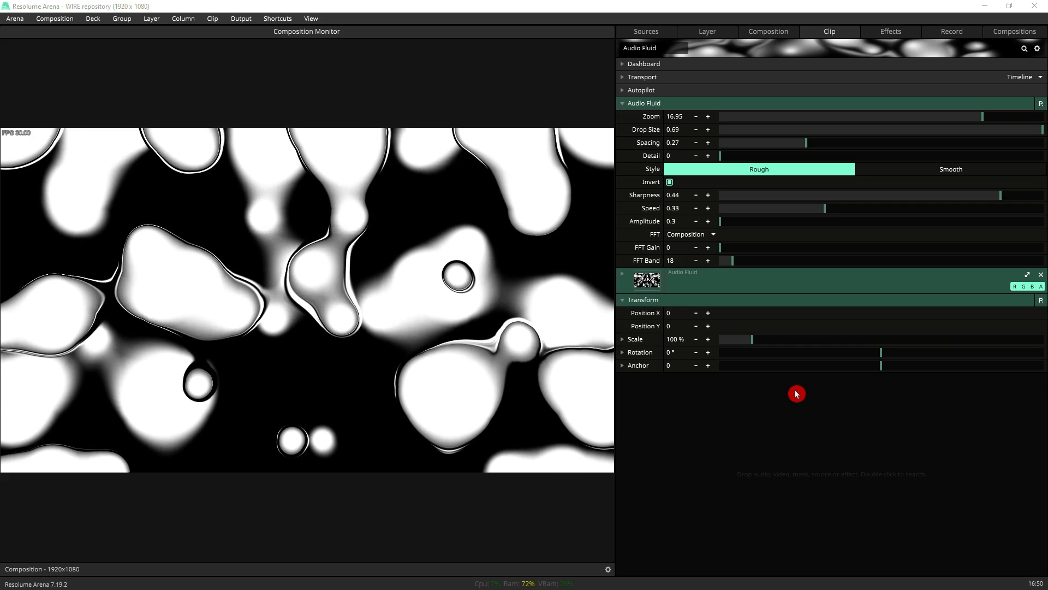
- Keep the FFT source on Composition and set Audio Fluid's FFT Gain to 1.98
click(713, 234)
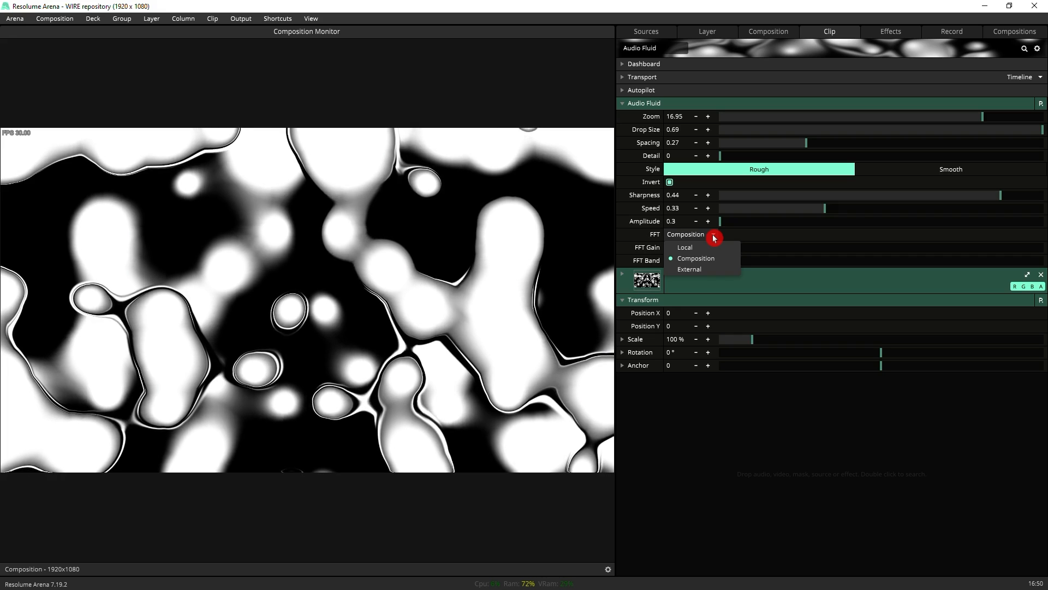
click(636, 239)
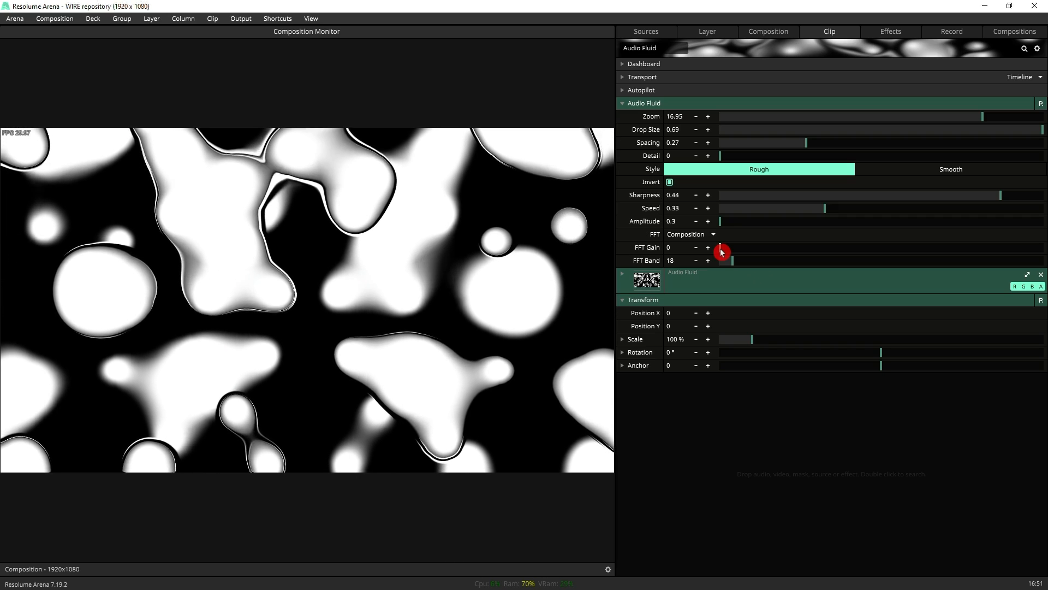
drag(720, 249, 725, 253)
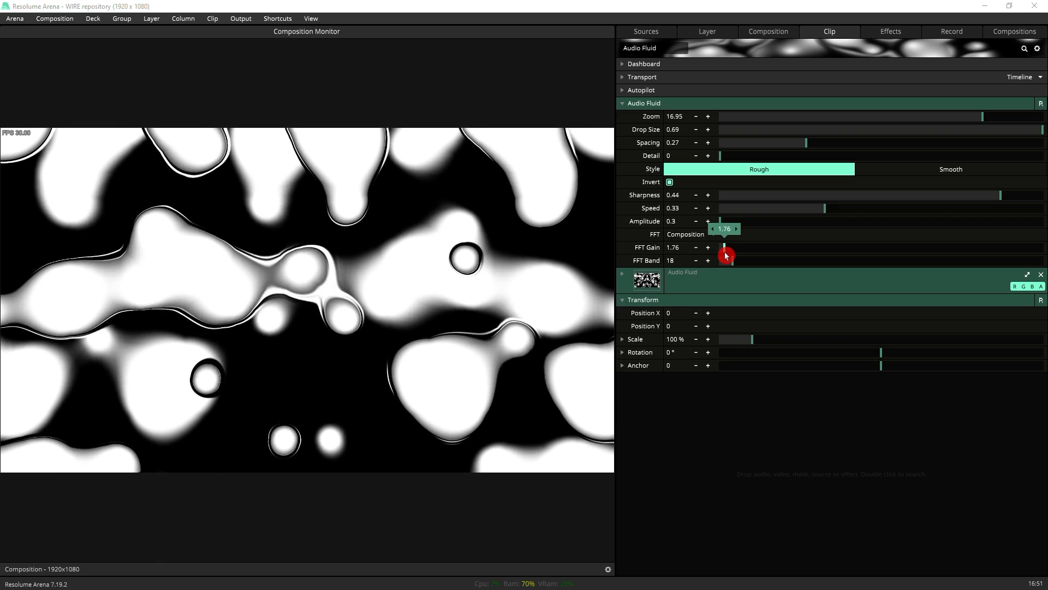
drag(725, 252, 726, 253)
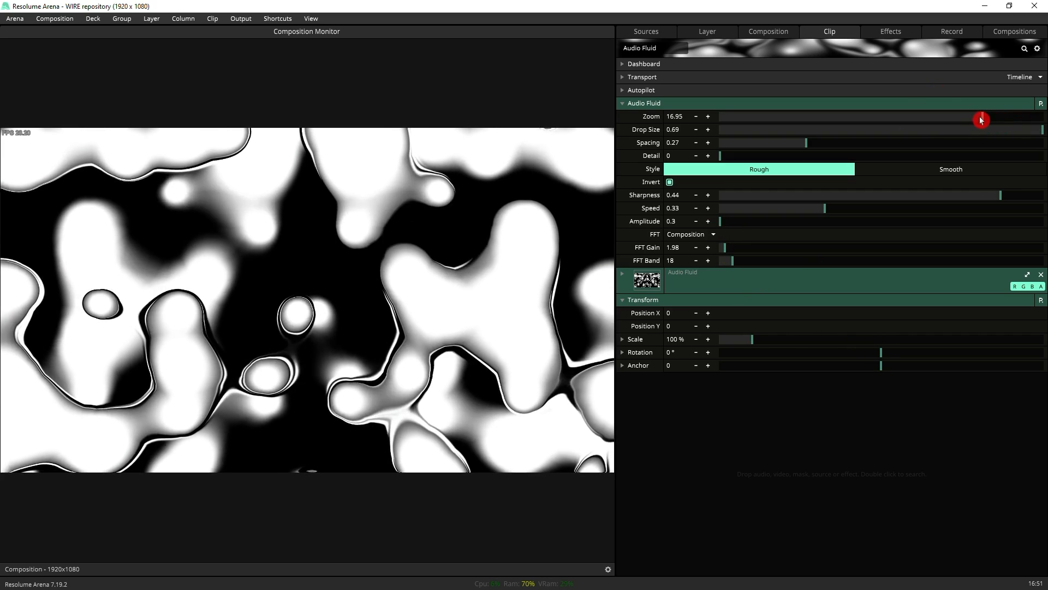
- Set Audio Fluid's Zoom to 17.53, Drop Size to 0.53 and Spacing to 0.54
drag(978, 118, 1001, 147)
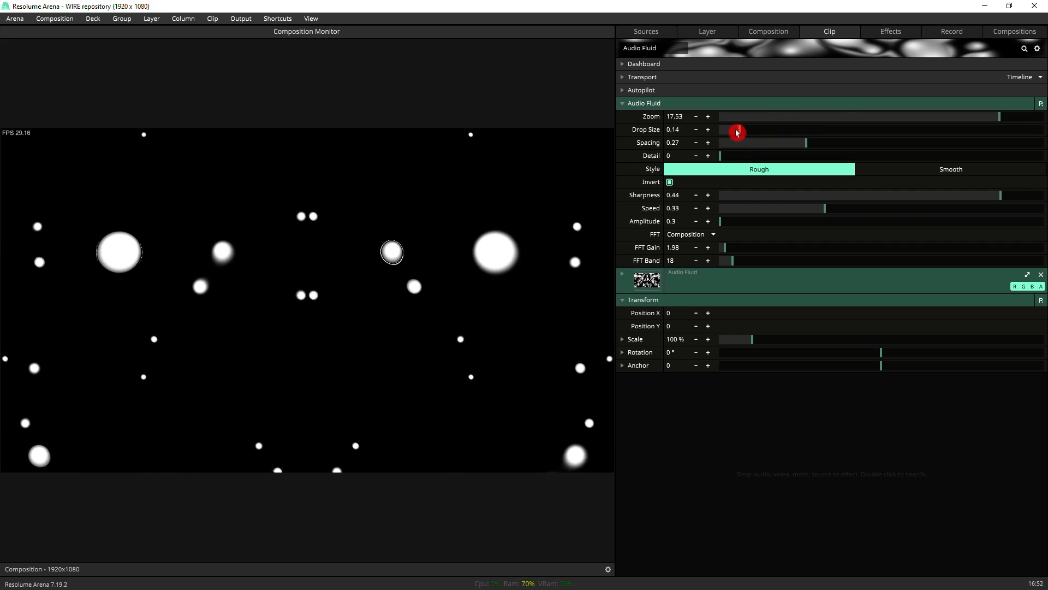
drag(737, 131, 960, 143)
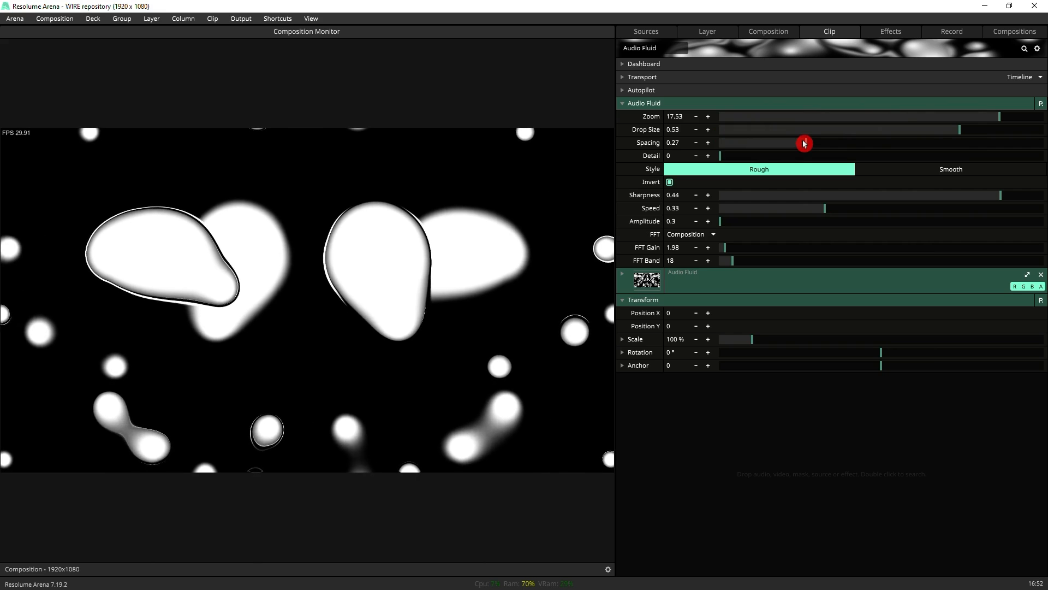
drag(806, 144, 893, 161)
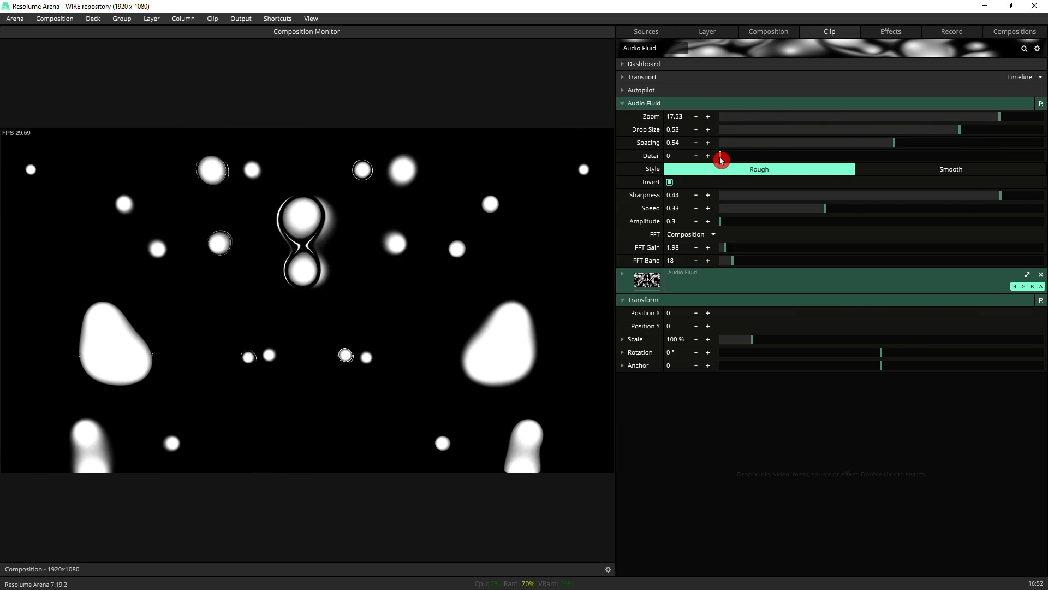
- Set Audio Fluid's Detail to 0.6 and increase its Drop Size to 0.68
drag(721, 159, 1041, 171)
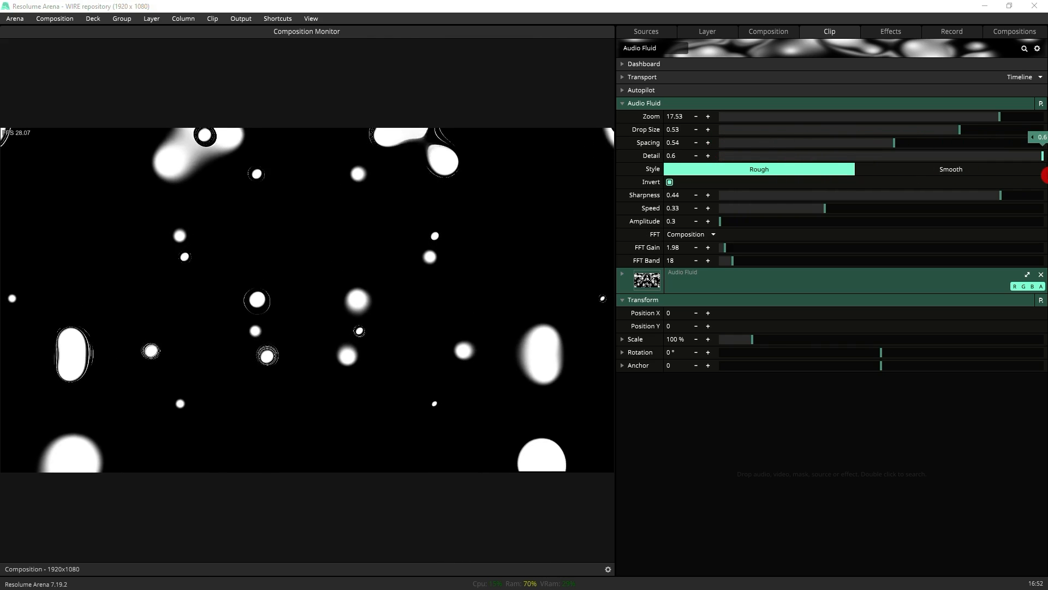
mouse_move(962, 133)
drag(962, 134, 1042, 197)
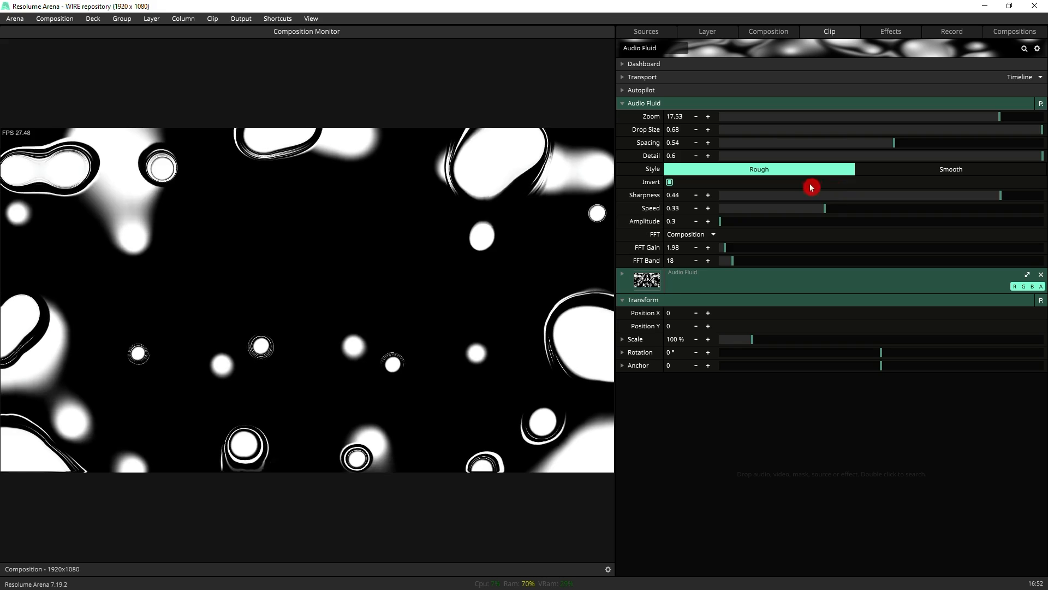
- Compare the Smooth style with Rough and keep Rough, with Sharpness at 0.36 and Speed at 0.69
click(935, 173)
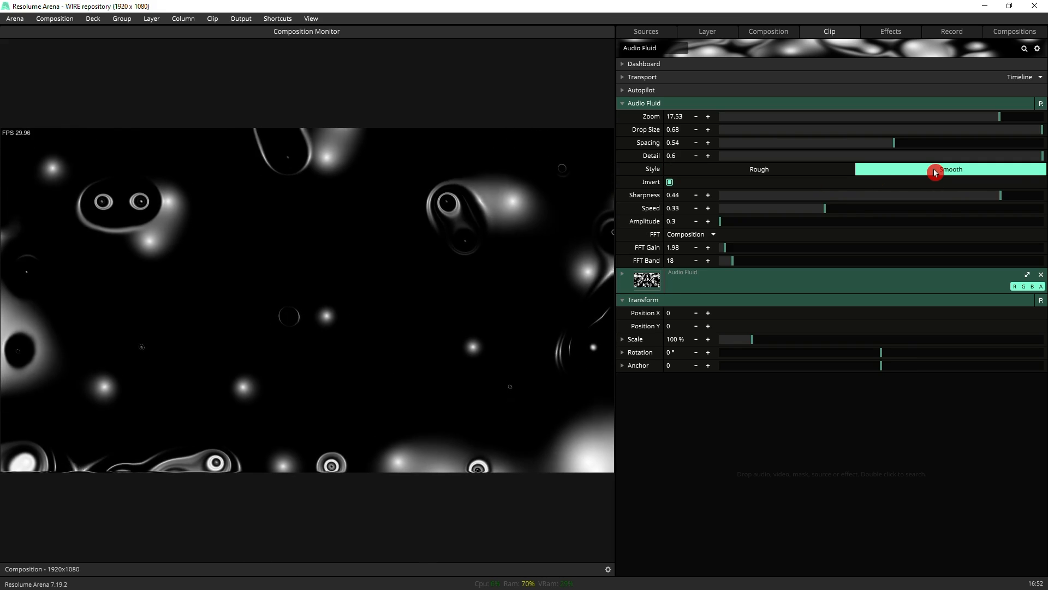
click(756, 169)
drag(1002, 199, 959, 213)
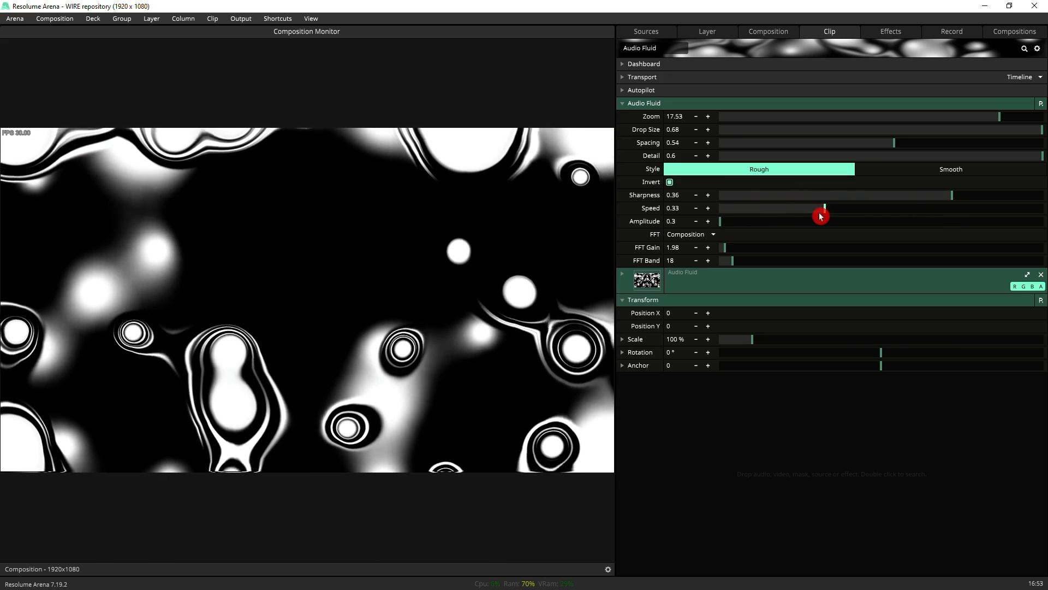
drag(820, 216, 1007, 226)
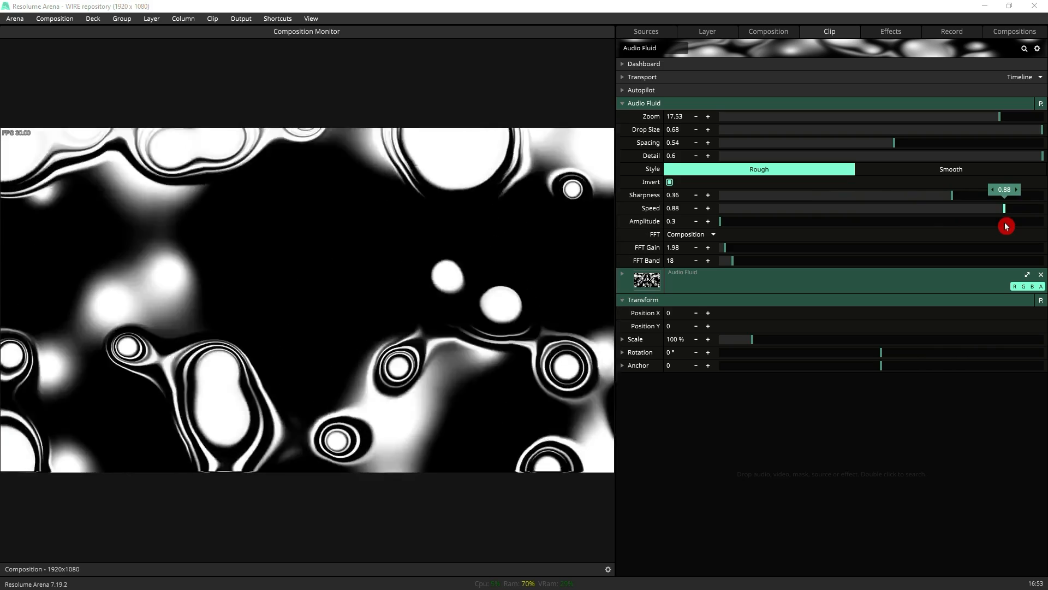
drag(1006, 226, 745, 226)
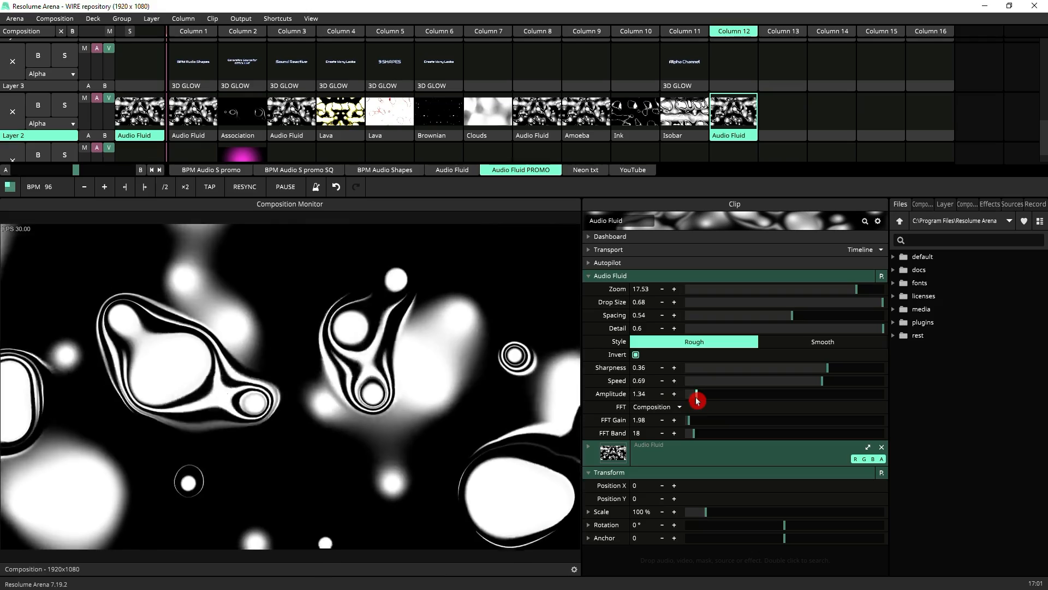
- Raise Audio Fluid's Amplitude gradually to 12.8, set Speed to 1, and push the Amplitude towards its maximum
drag(697, 400, 777, 408)
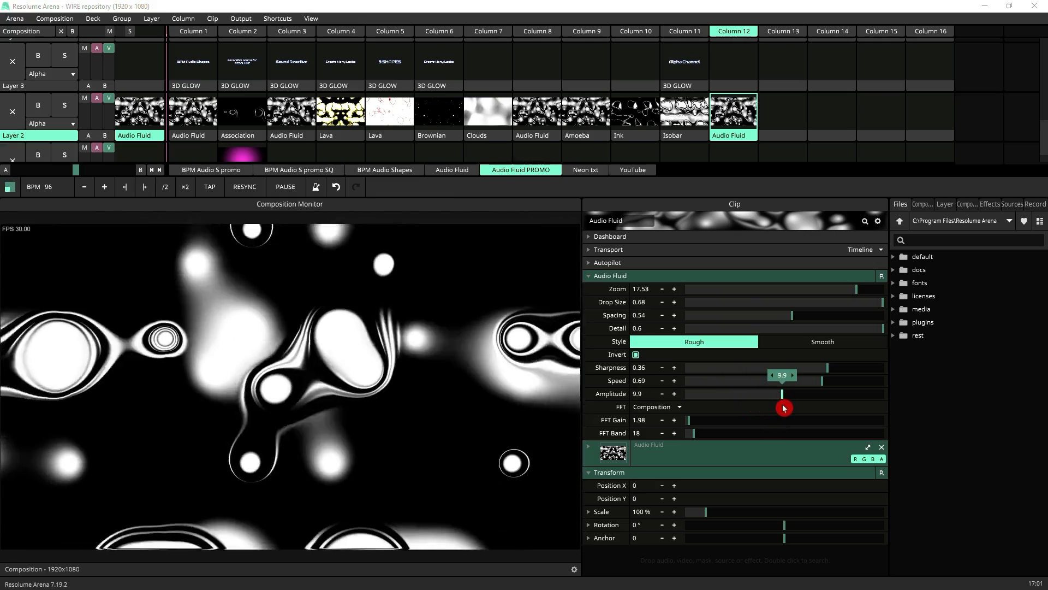
drag(791, 409, 795, 410)
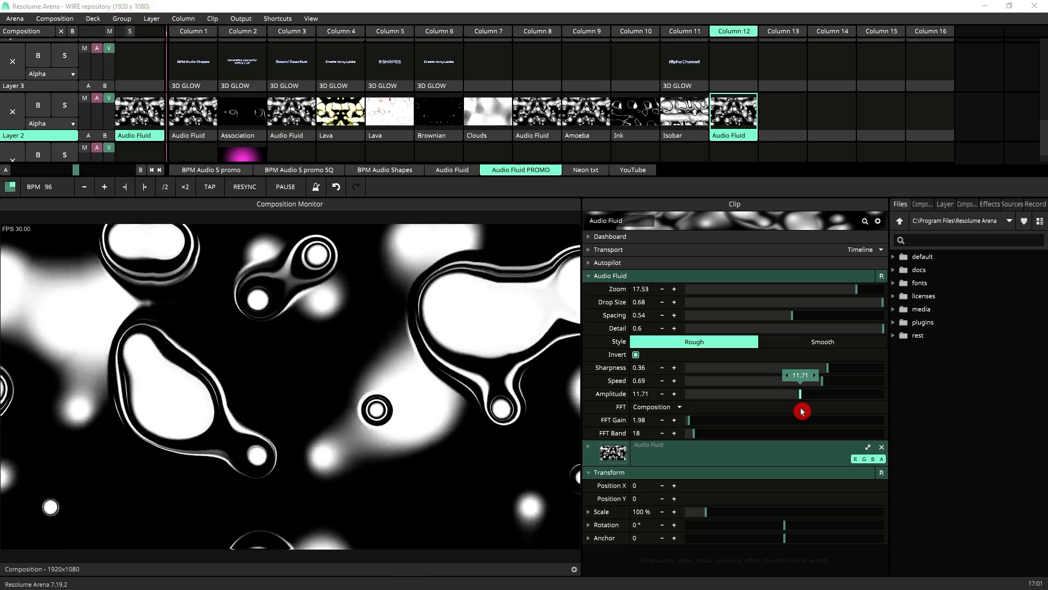
drag(802, 411, 808, 412)
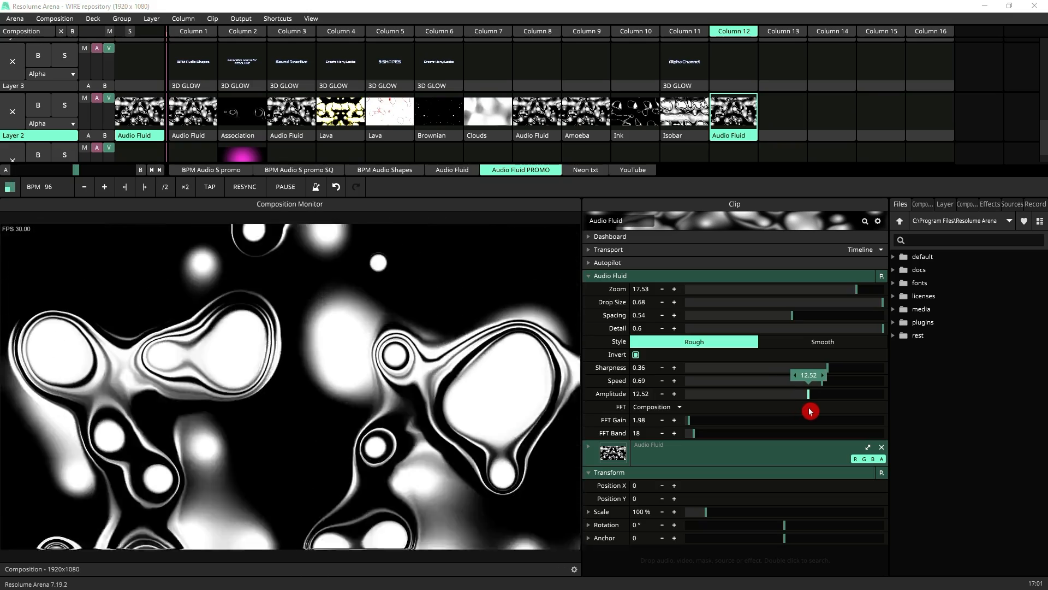
drag(810, 411, 896, 390)
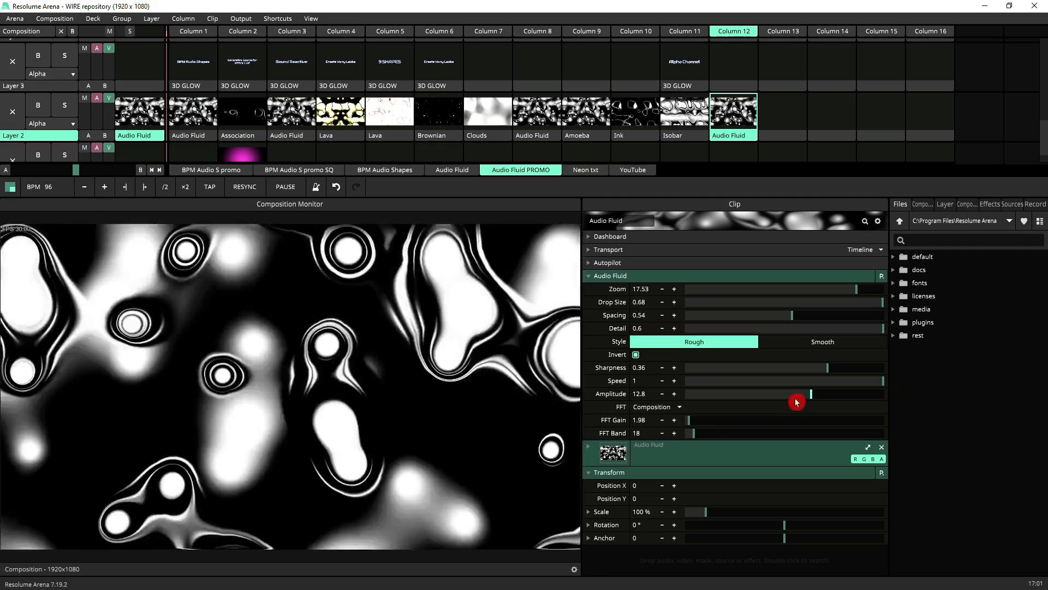
drag(806, 400, 950, 401)
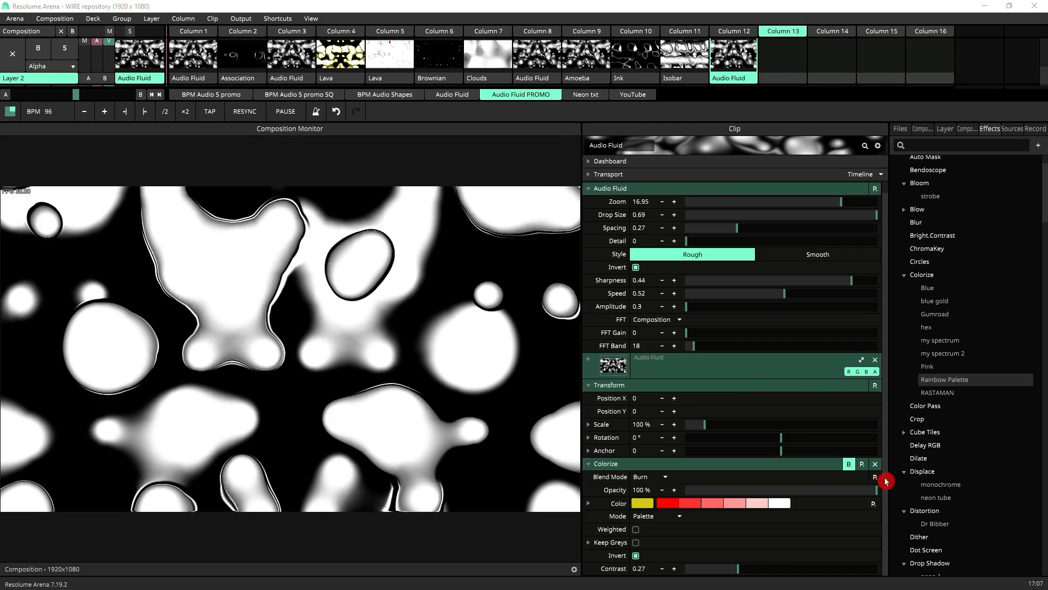
- Enable the bypassed Colorize effect and try its Inferno palette, followed by the happy dreams palette
click(850, 467)
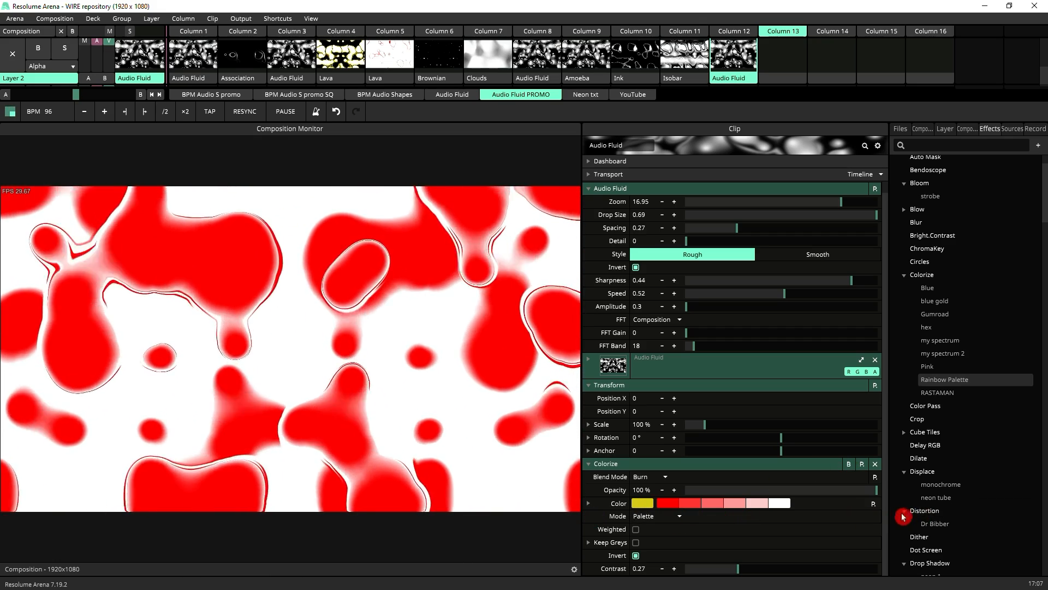
click(874, 503)
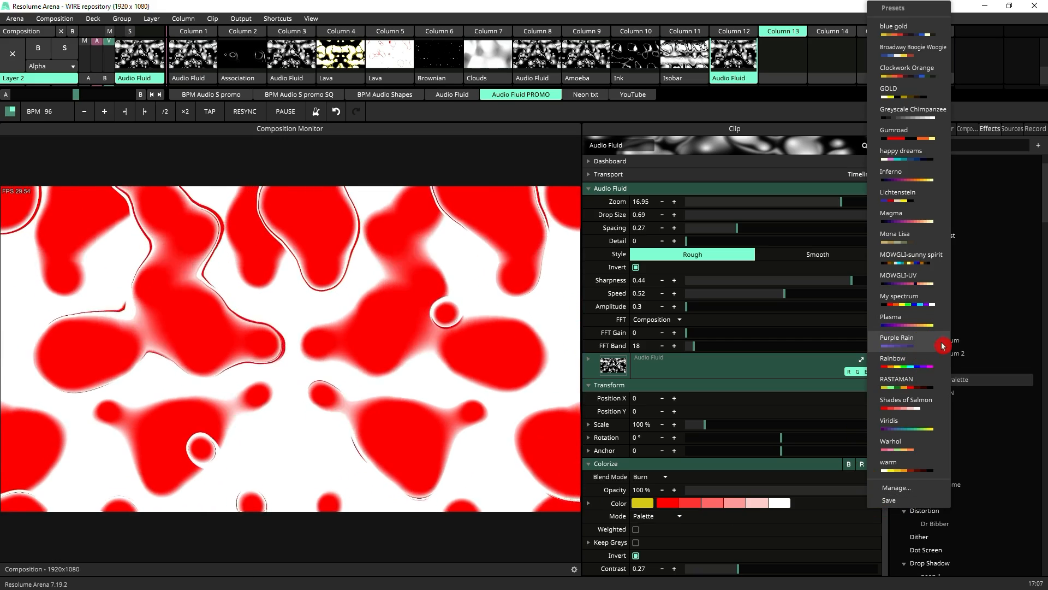
click(909, 176)
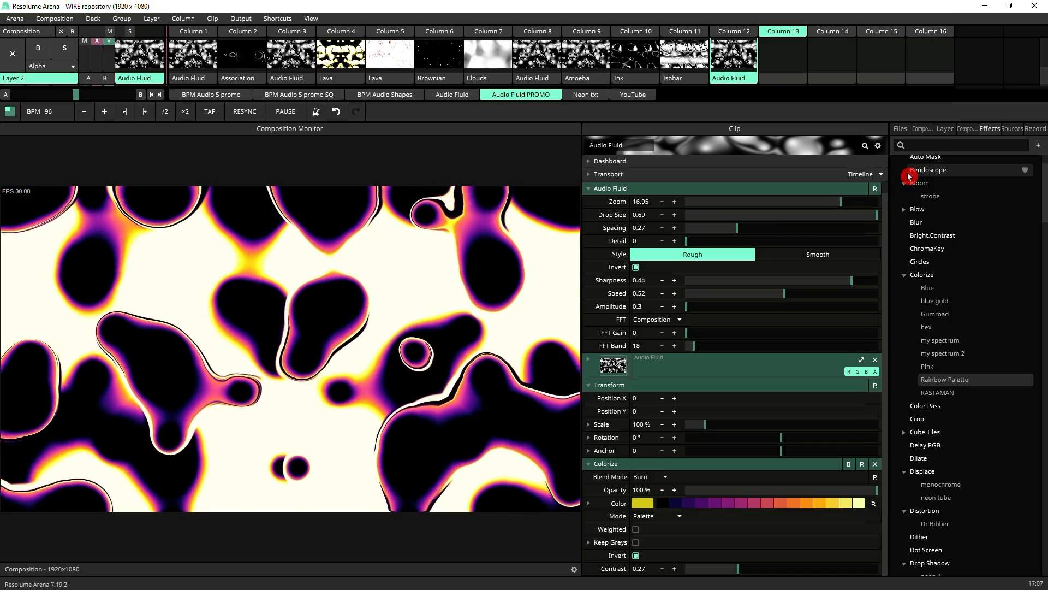
click(873, 505)
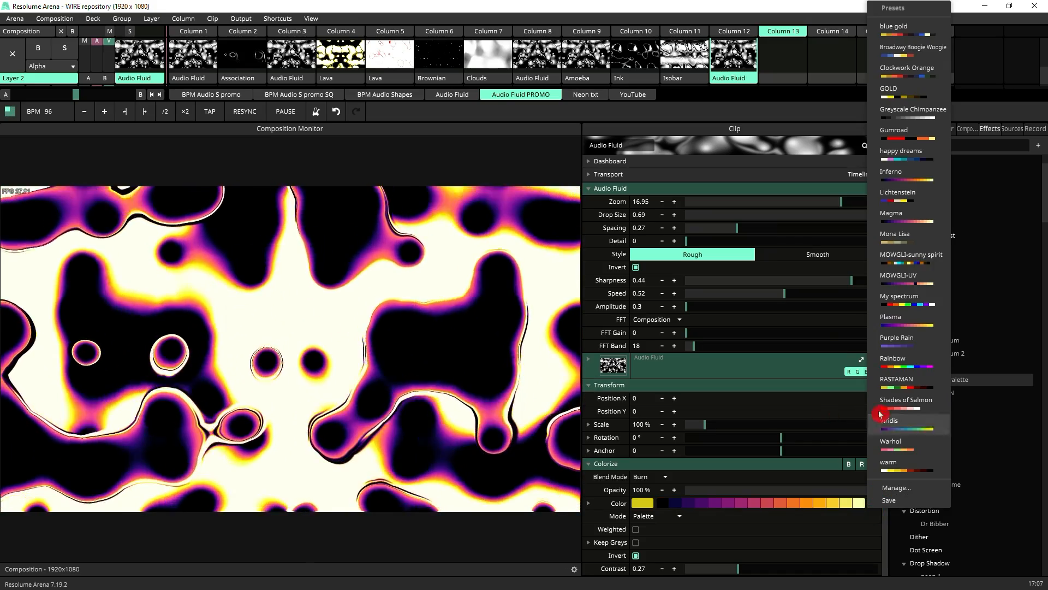
click(906, 159)
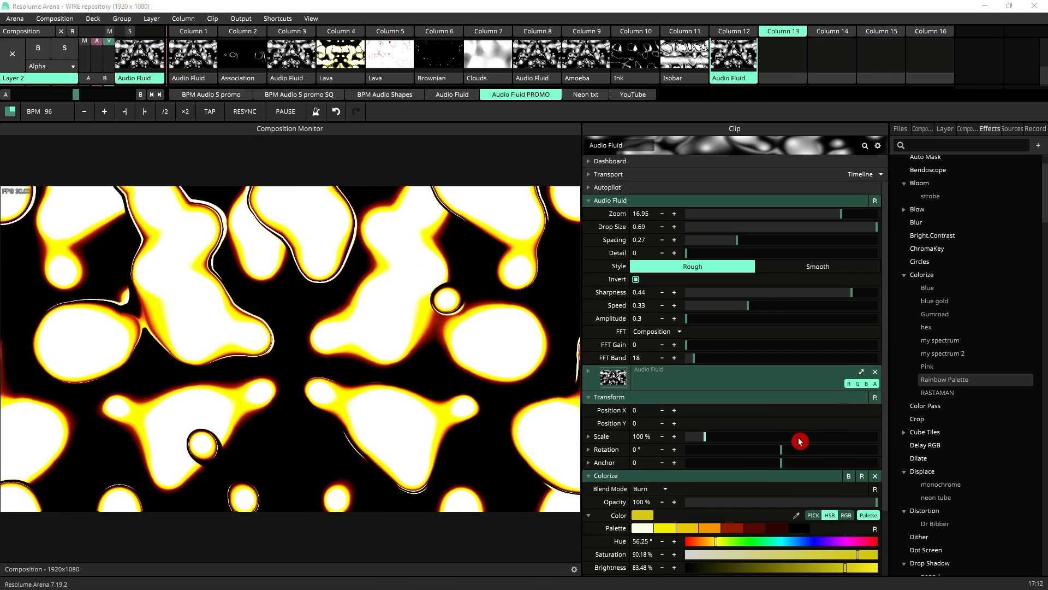
- Apply the Ink preset to Audio Fluid and increase its Sharpness above 0.39
click(876, 205)
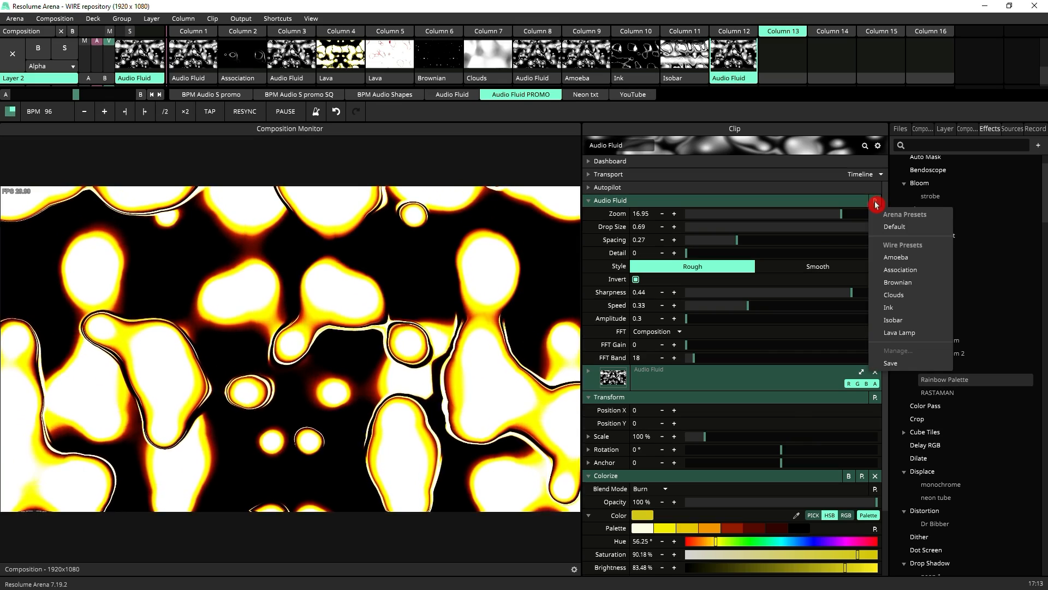
click(887, 308)
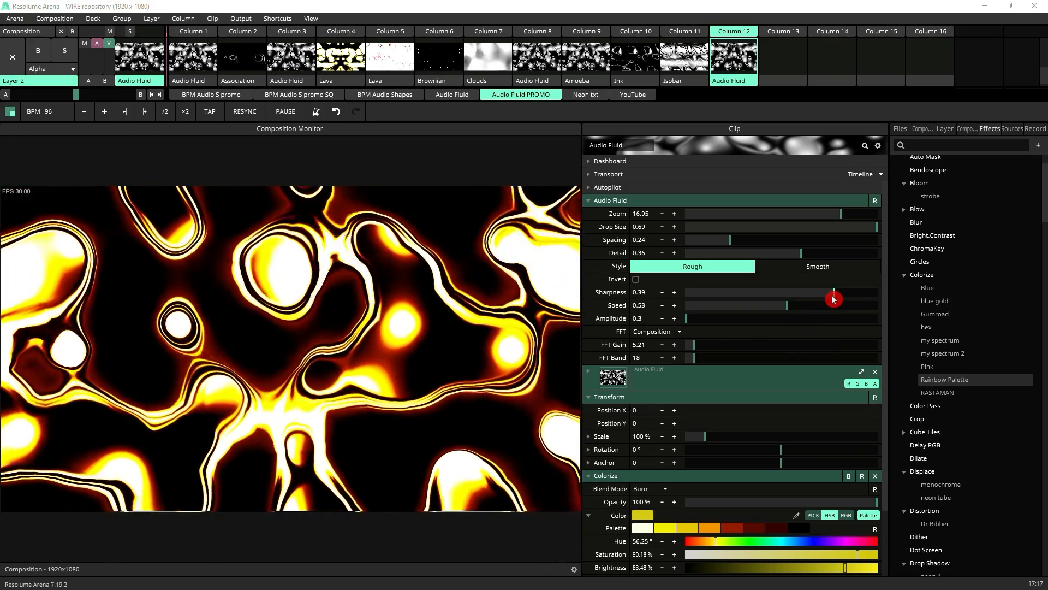
drag(832, 299, 873, 330)
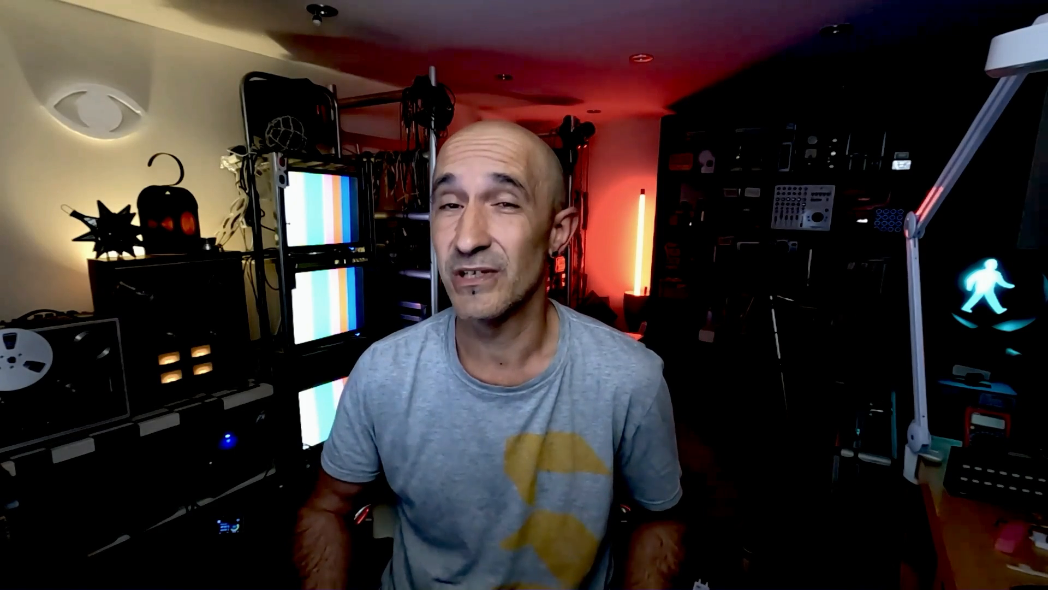